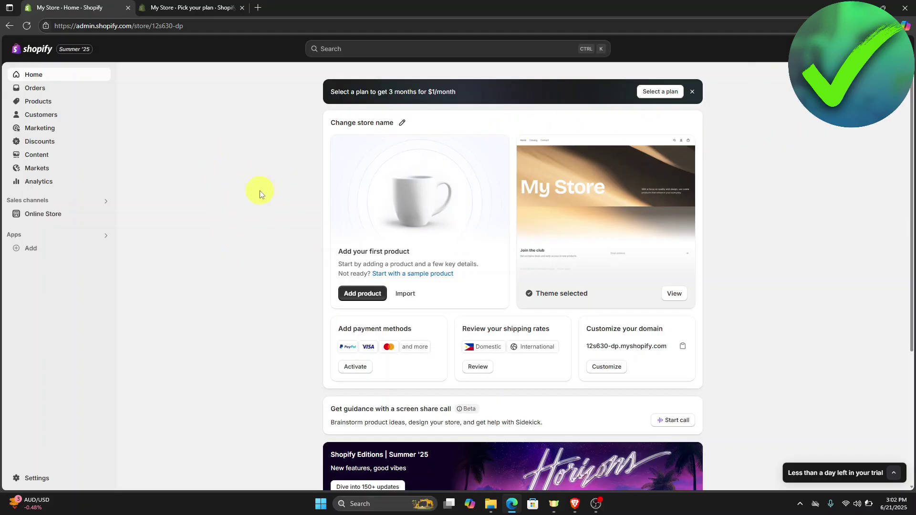
- Uncheck 'Charge tax on this product' for the Tshirt product and save
{"action": "left_click", "coordinate": [40, 104]}
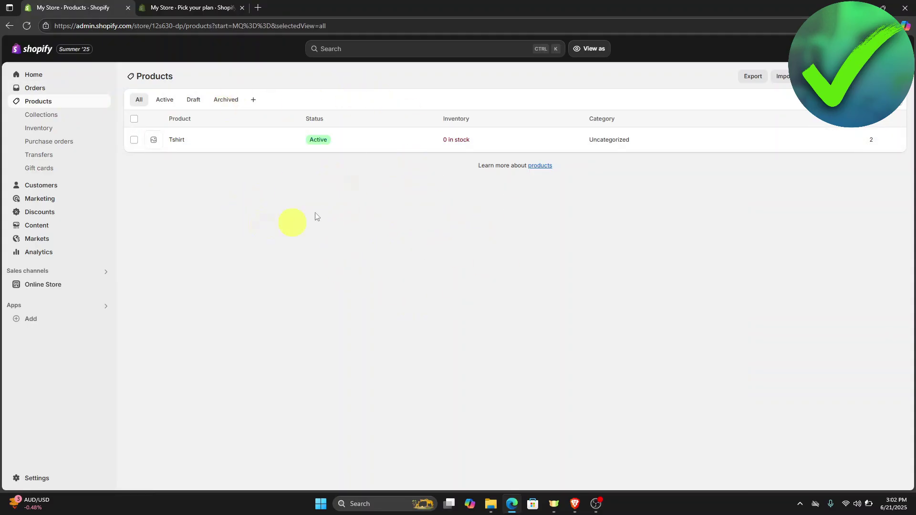
{"action": "left_click", "coordinate": [351, 147]}
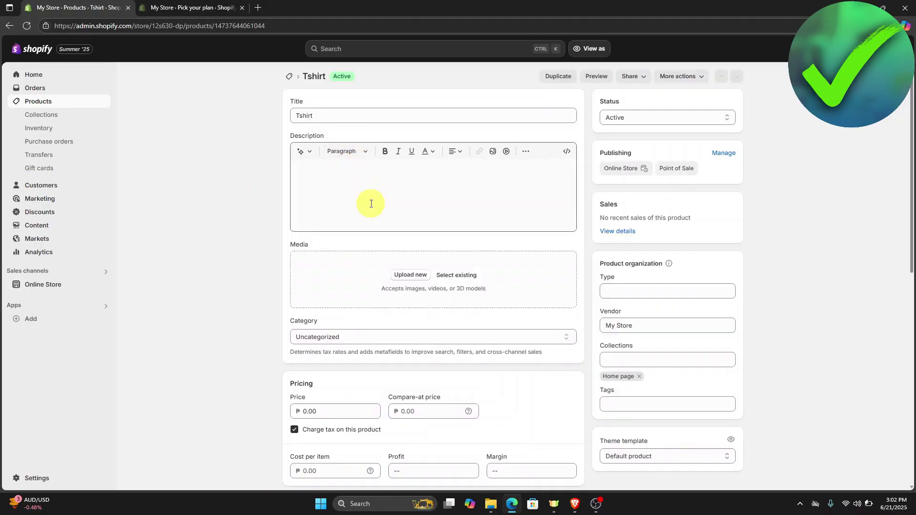
{"action": "scroll", "coordinate": [371, 208], "scroll_direction": "down", "scroll_amount": 1}
{"action": "scroll", "coordinate": [372, 229], "scroll_direction": "down", "scroll_amount": 2}
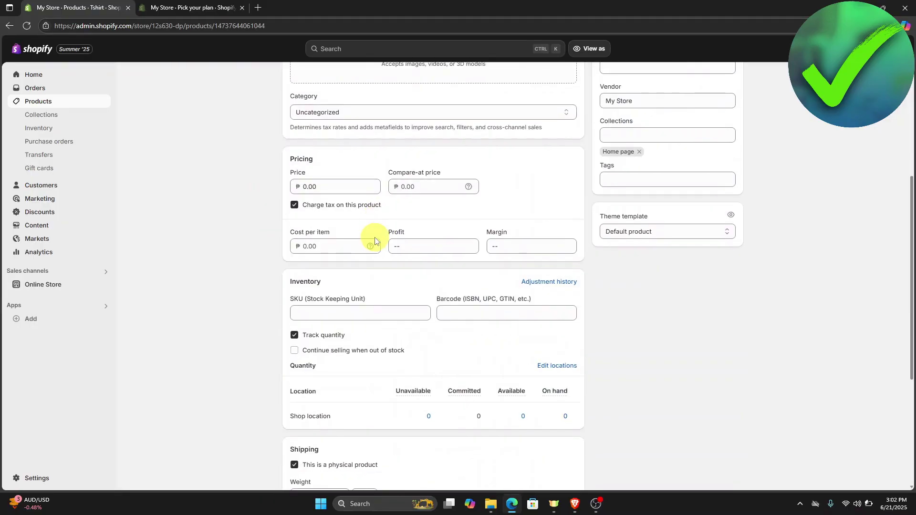
{"action": "scroll", "coordinate": [375, 241], "scroll_direction": "up", "scroll_amount": 1}
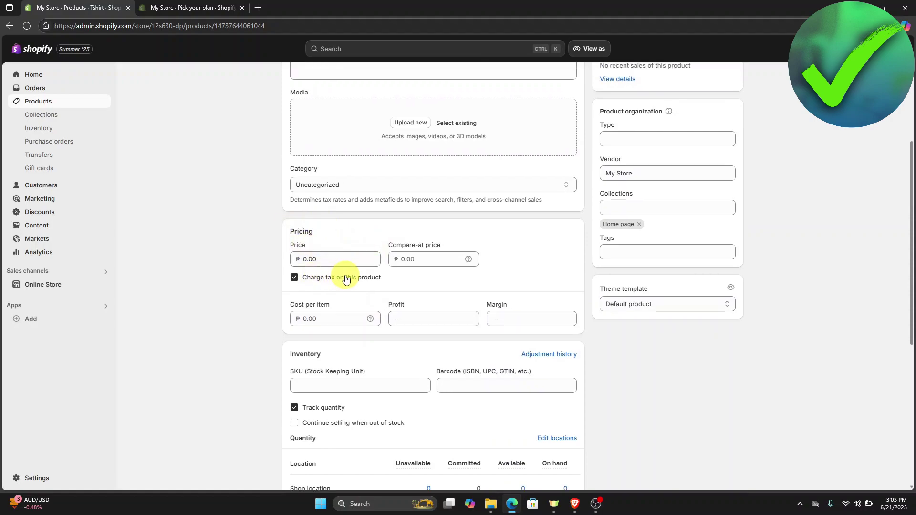
{"action": "left_click", "coordinate": [295, 278]}
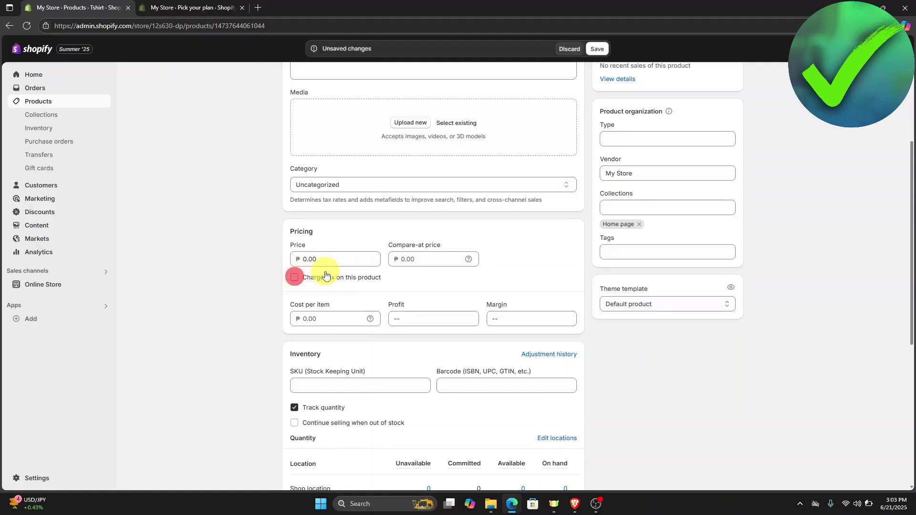
{"action": "scroll", "coordinate": [321, 272], "scroll_direction": "up", "scroll_amount": 1}
{"action": "left_click", "coordinate": [597, 48]}
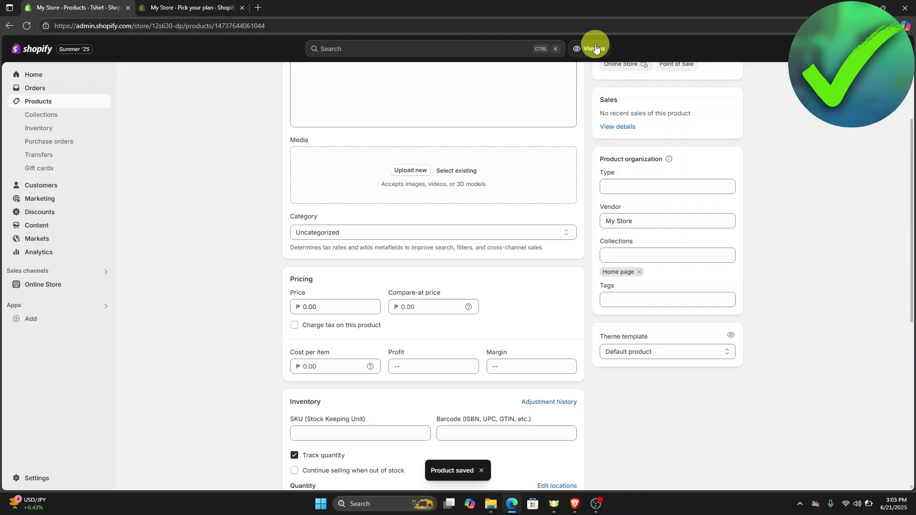
- In Taxes and duties global settings, turn off shipping sales tax and digital goods VAT, then save
{"action": "left_click", "coordinate": [53, 476]}
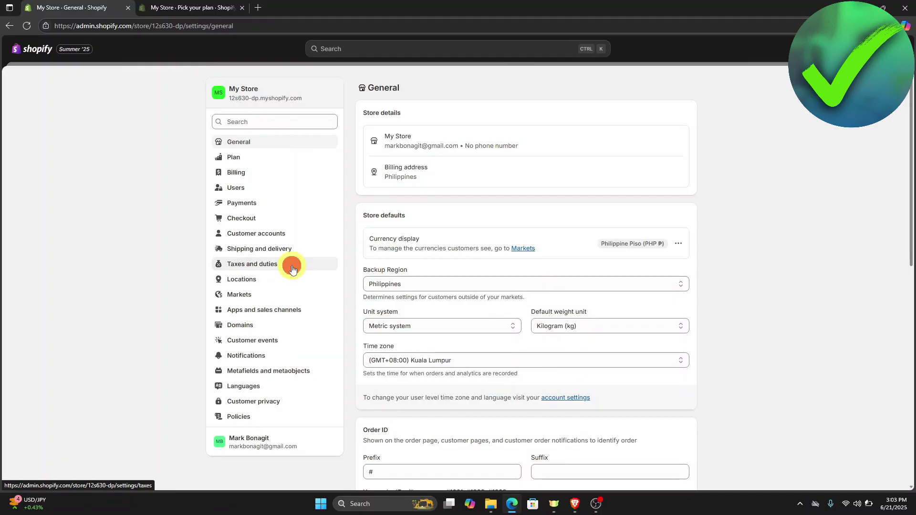
{"action": "left_click", "coordinate": [292, 268]}
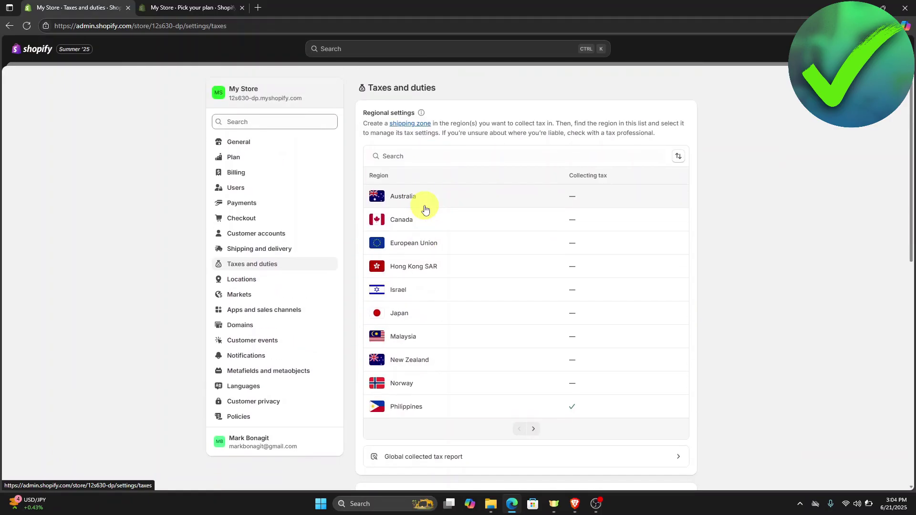
{"action": "scroll", "coordinate": [425, 210], "scroll_direction": "down", "scroll_amount": 4}
{"action": "scroll", "coordinate": [426, 209], "scroll_direction": "down", "scroll_amount": 3}
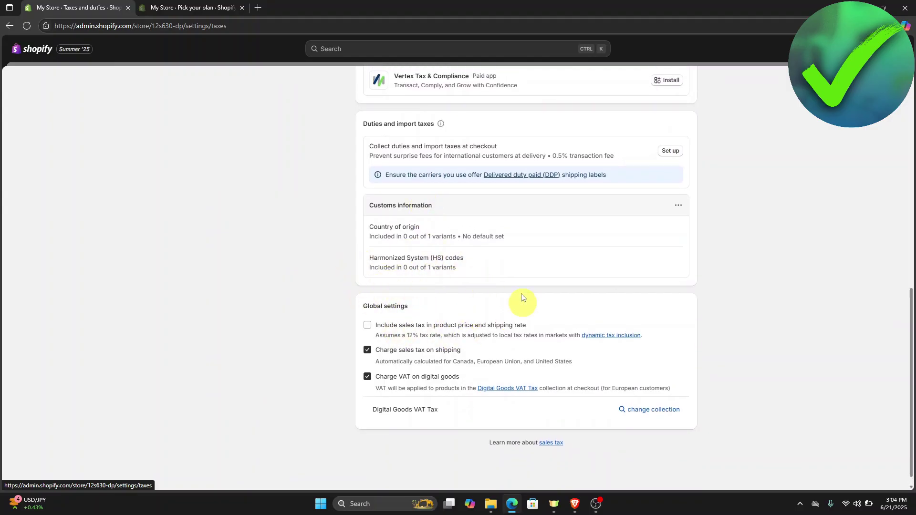
{"action": "left_click", "coordinate": [368, 350]}
{"action": "left_click", "coordinate": [367, 377]}
{"action": "scroll", "coordinate": [431, 332], "scroll_direction": "up", "scroll_amount": 10}
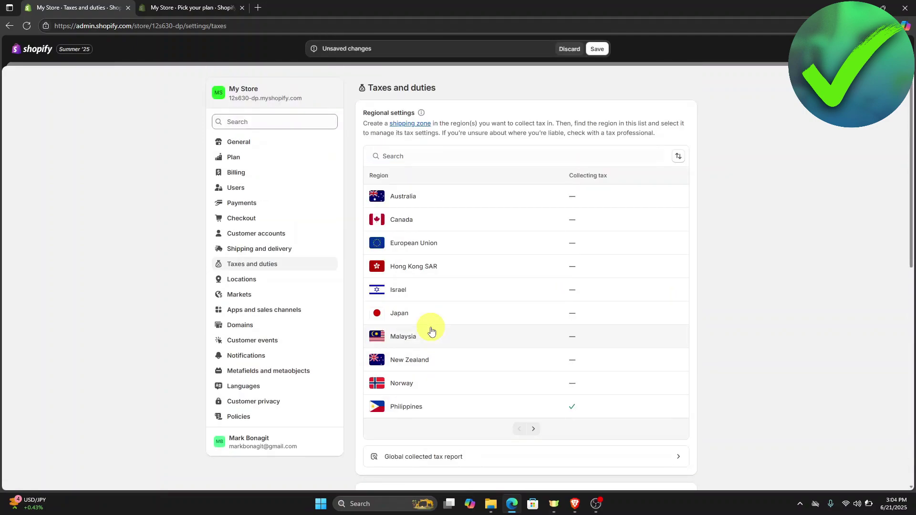
{"action": "scroll", "coordinate": [431, 332], "scroll_direction": "down", "scroll_amount": 3}
{"action": "left_click", "coordinate": [597, 48]}
{"action": "scroll", "coordinate": [622, 136], "scroll_direction": "down", "scroll_amount": 3}
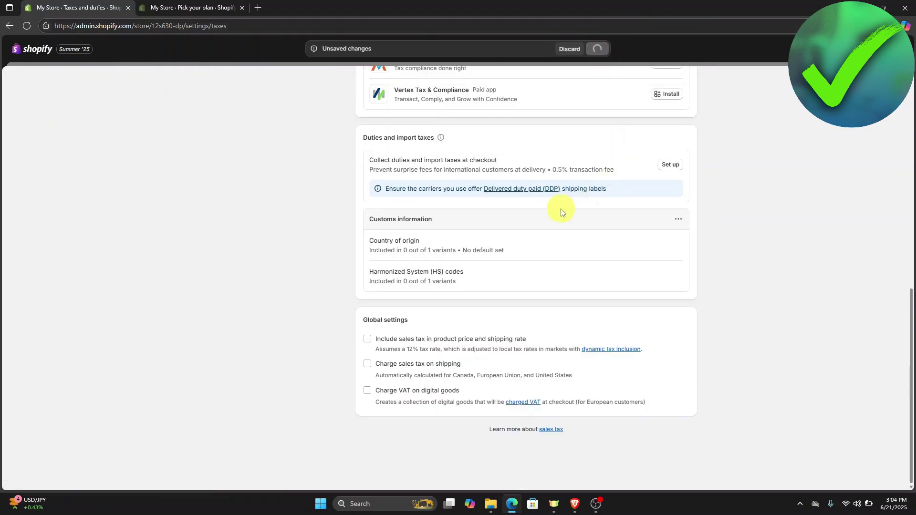
{"action": "scroll", "coordinate": [566, 205], "scroll_direction": "up", "scroll_amount": 3}
{"action": "scroll", "coordinate": [572, 199], "scroll_direction": "up", "scroll_amount": 5}
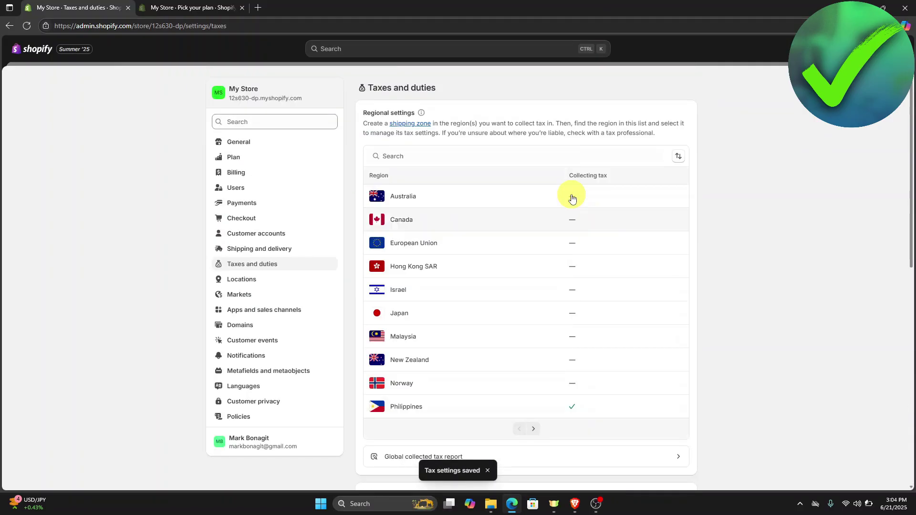
- Open 'Edit default theme content' for the Horizon theme from Online Store > Themes
{"action": "key", "text": "Escape"}
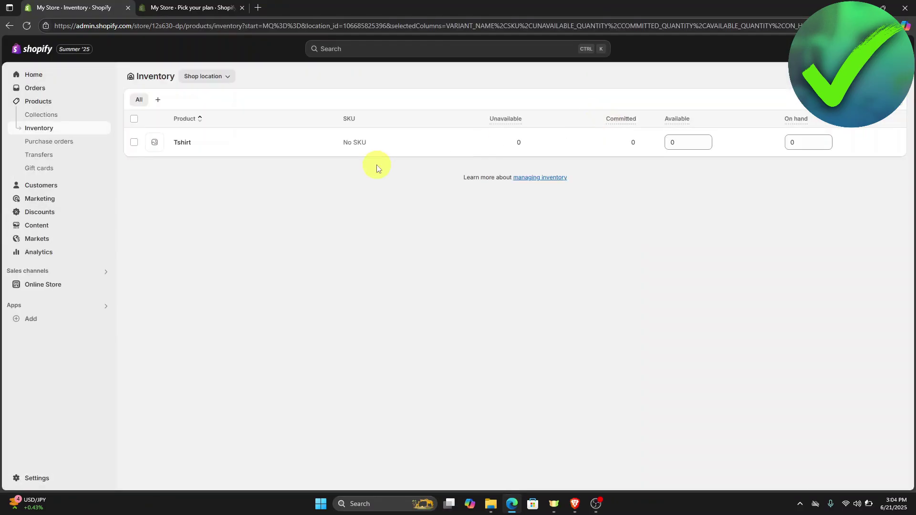
{"action": "left_click", "coordinate": [51, 285]}
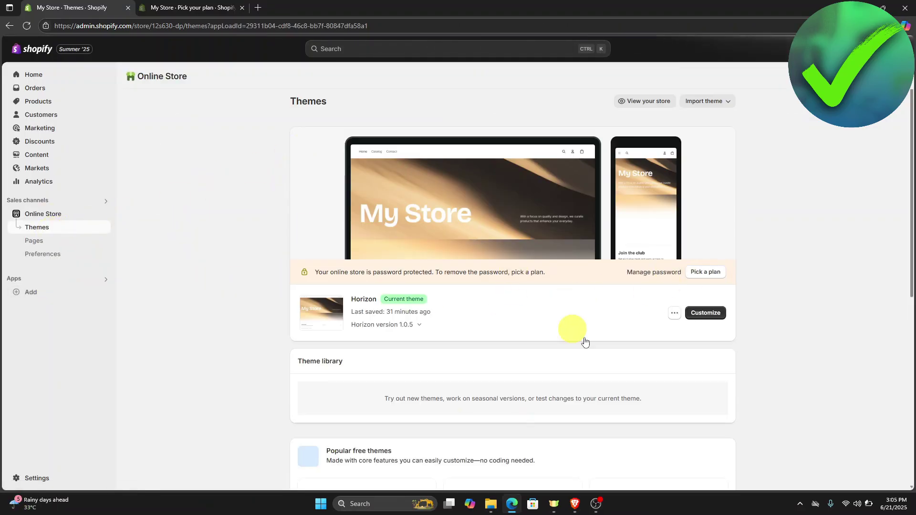
{"action": "left_click", "coordinate": [675, 315]}
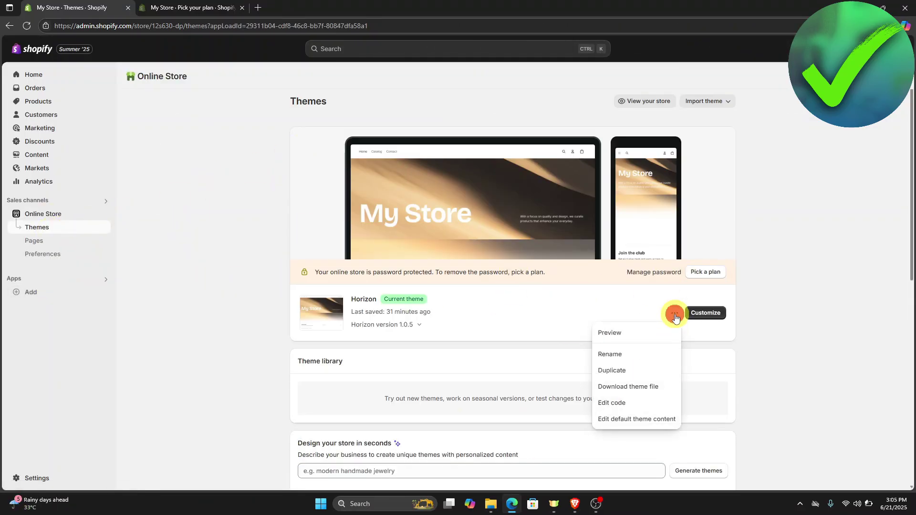
{"action": "left_click", "coordinate": [634, 419]}
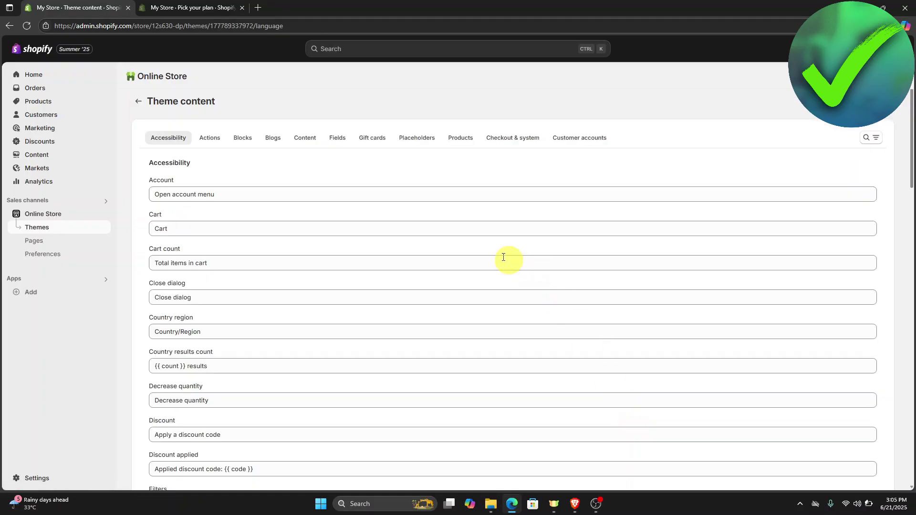
- Search theme content for 'tax', replace 'New tax must be accepted' with 'Tax Free', and save
{"action": "left_click", "coordinate": [865, 137]}
{"action": "type", "text": "tax"}
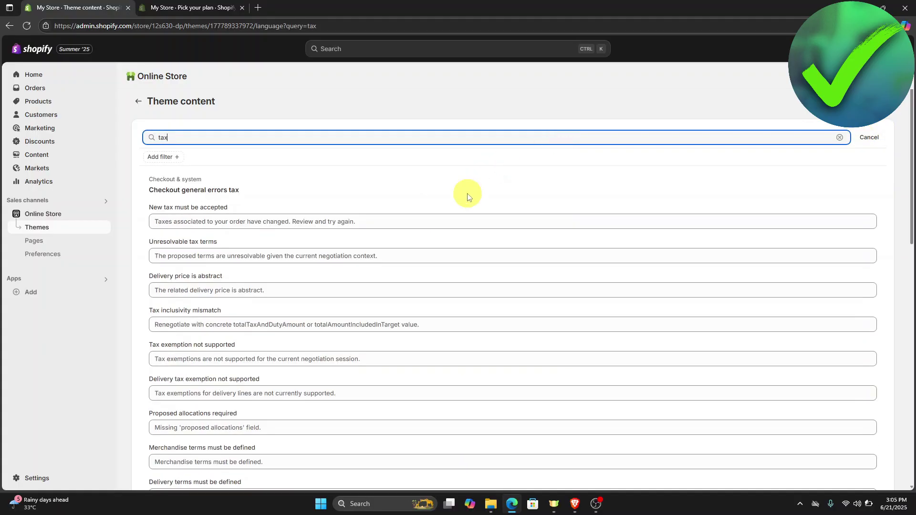
{"action": "scroll", "coordinate": [391, 289], "scroll_direction": "down", "scroll_amount": 3}
{"action": "scroll", "coordinate": [391, 290], "scroll_direction": "up", "scroll_amount": 3}
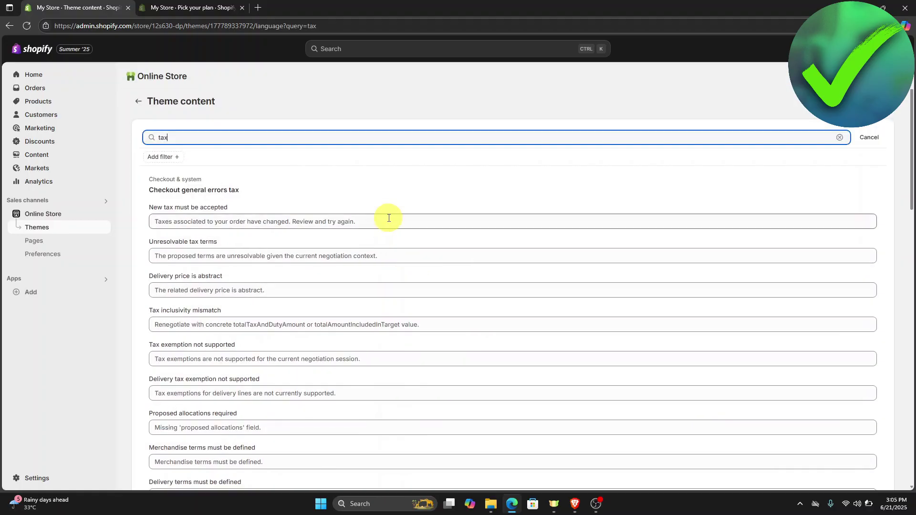
{"action": "left_click", "coordinate": [386, 221]}
{"action": "type", "text": "Tax Free"}
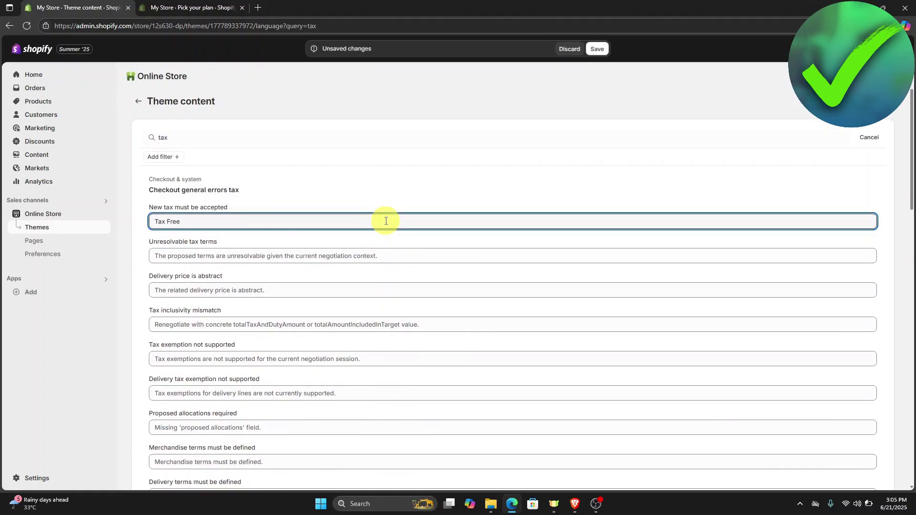
{"action": "scroll", "coordinate": [386, 220], "scroll_direction": "down", "scroll_amount": 5}
{"action": "scroll", "coordinate": [386, 221], "scroll_direction": "down", "scroll_amount": 5}
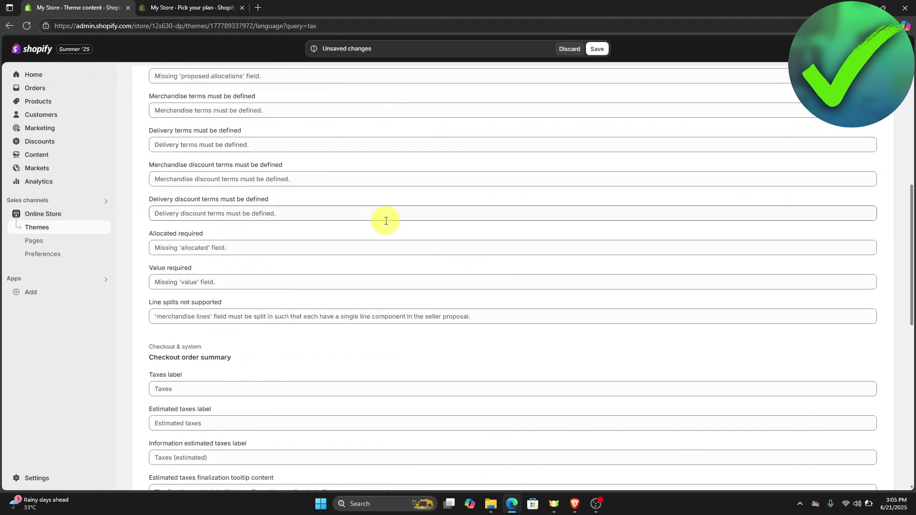
{"action": "scroll", "coordinate": [386, 221], "scroll_direction": "down", "scroll_amount": 5}
{"action": "scroll", "coordinate": [385, 221], "scroll_direction": "down", "scroll_amount": 5}
{"action": "scroll", "coordinate": [386, 220], "scroll_direction": "up", "scroll_amount": 10}
{"action": "scroll", "coordinate": [386, 221], "scroll_direction": "up", "scroll_amount": 10}
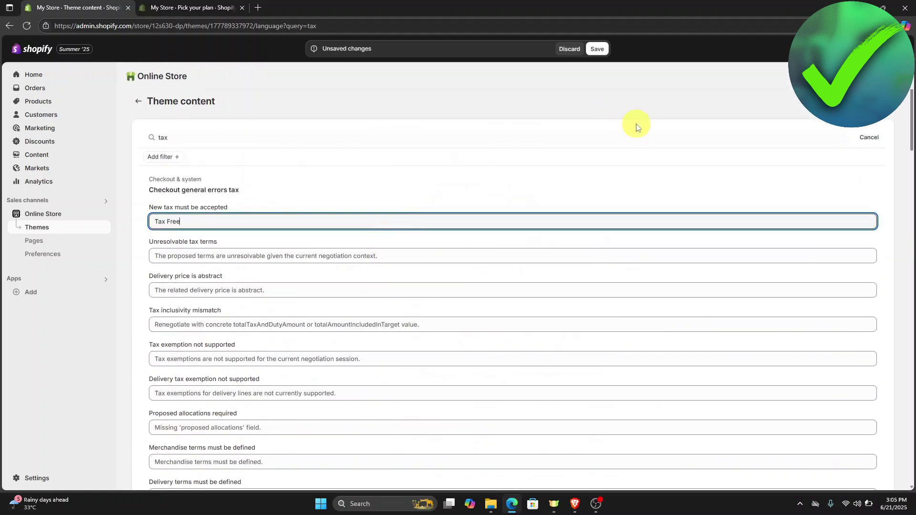
{"action": "left_click", "coordinate": [598, 49]}
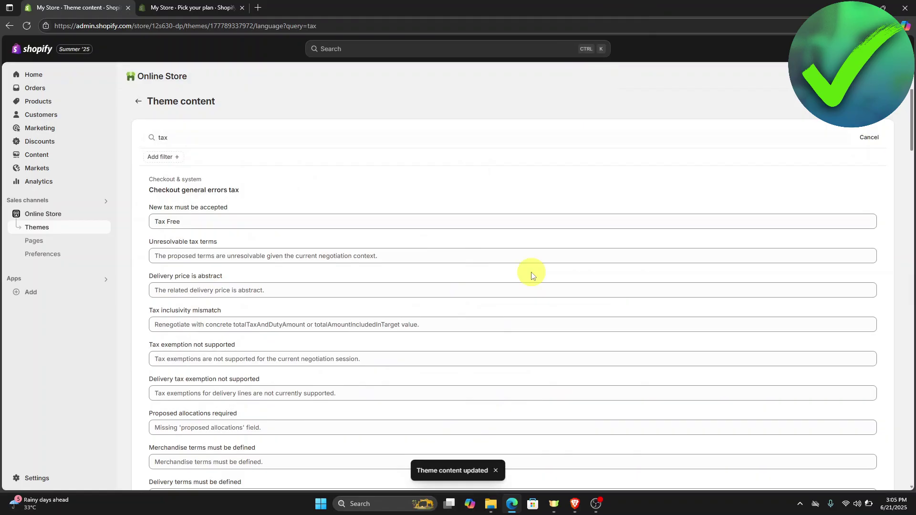